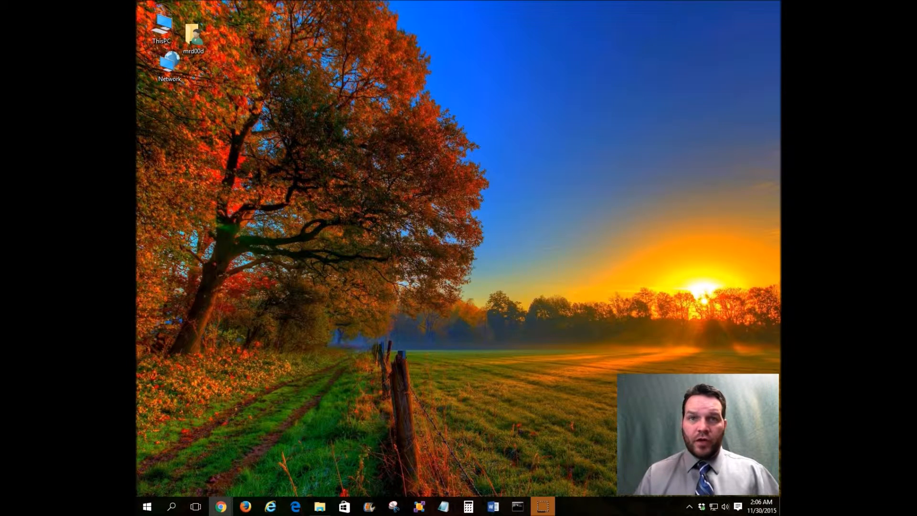
- Switch from Gmail to Google Calendar and display December 2015 in month view
drag(780, 144, 296, 1)
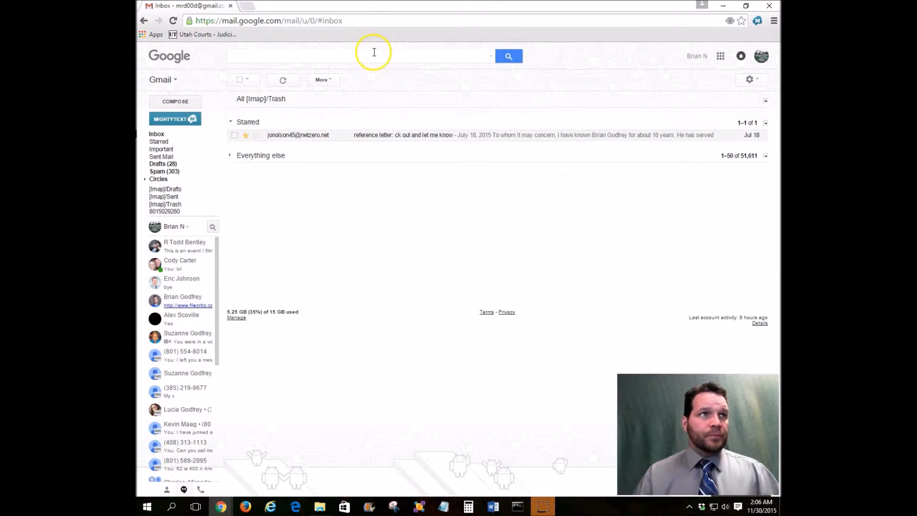
click(720, 59)
click(738, 200)
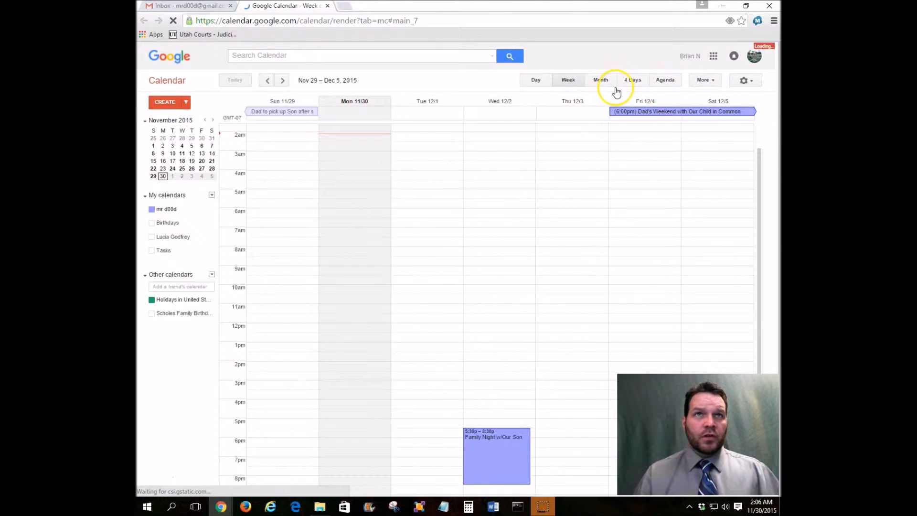
click(603, 81)
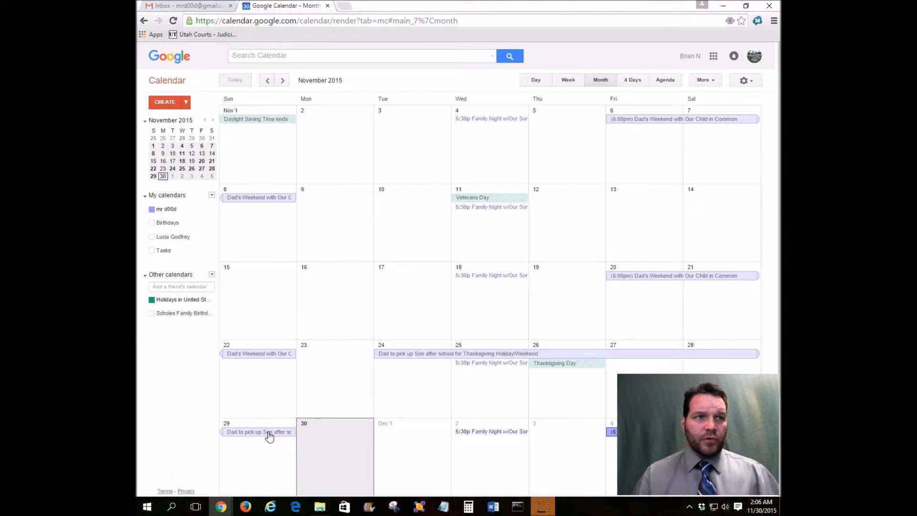
click(307, 435)
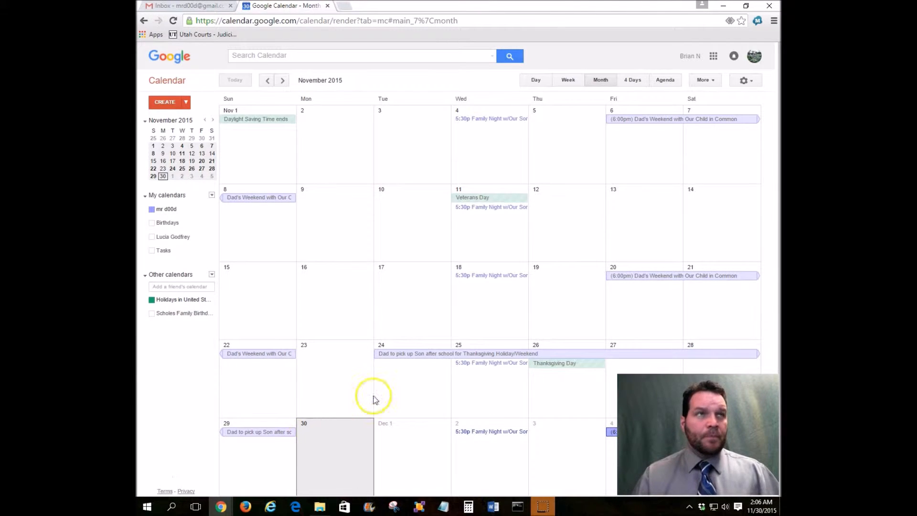
click(281, 81)
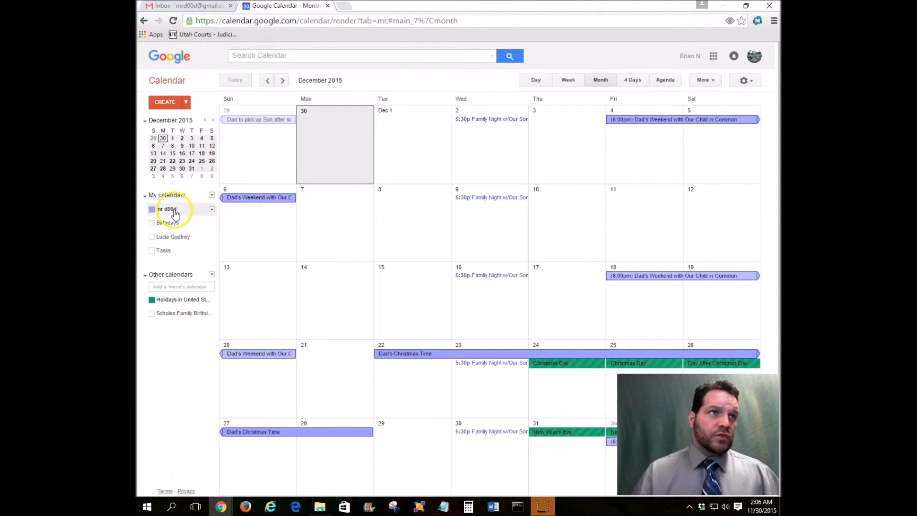
- Open the sharing settings of the primary calendar and add the other parent's suggested e-mail address as a person to share with
click(212, 210)
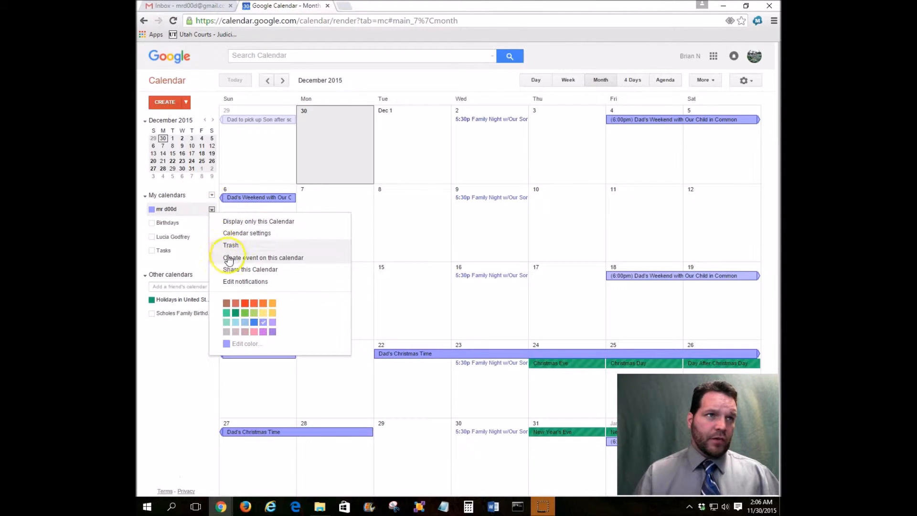
click(233, 269)
click(174, 178)
text(lucia)
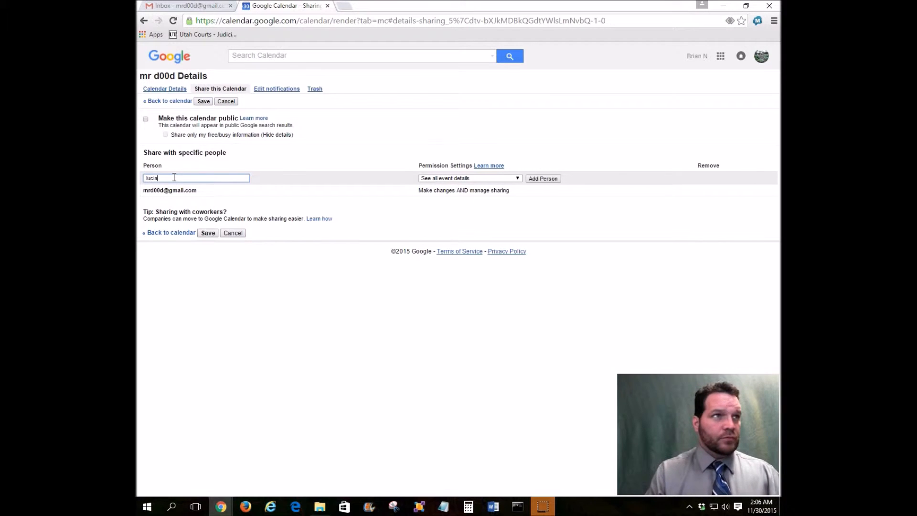
key(Down)
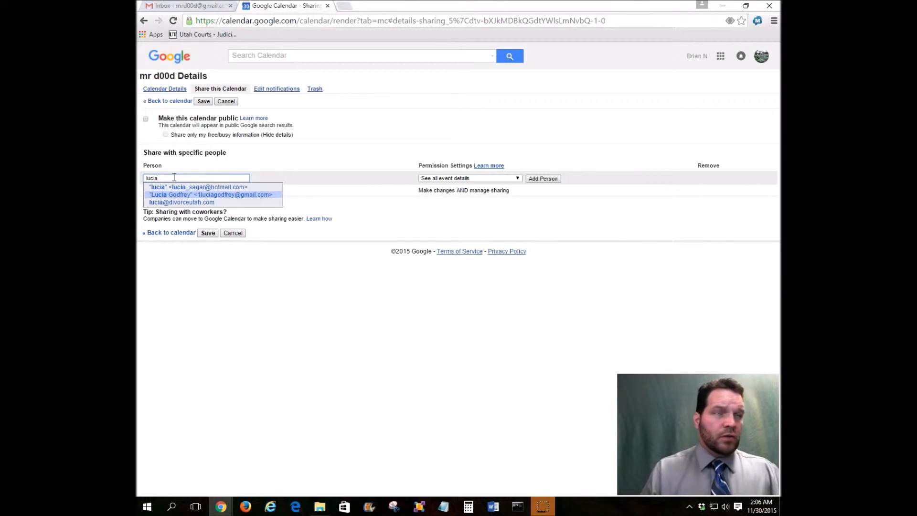
key(Return)
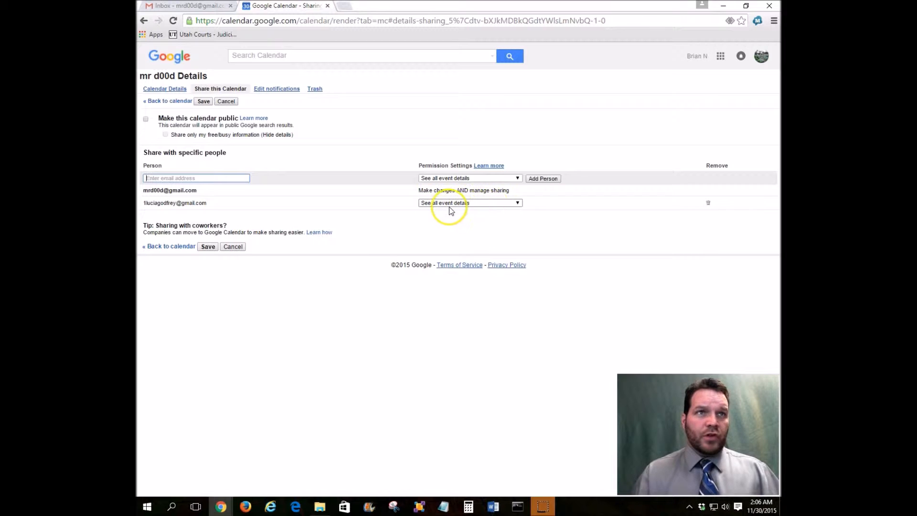
- Review the added person's permission choices, keep "See all event details", and save the sharing settings
click(494, 205)
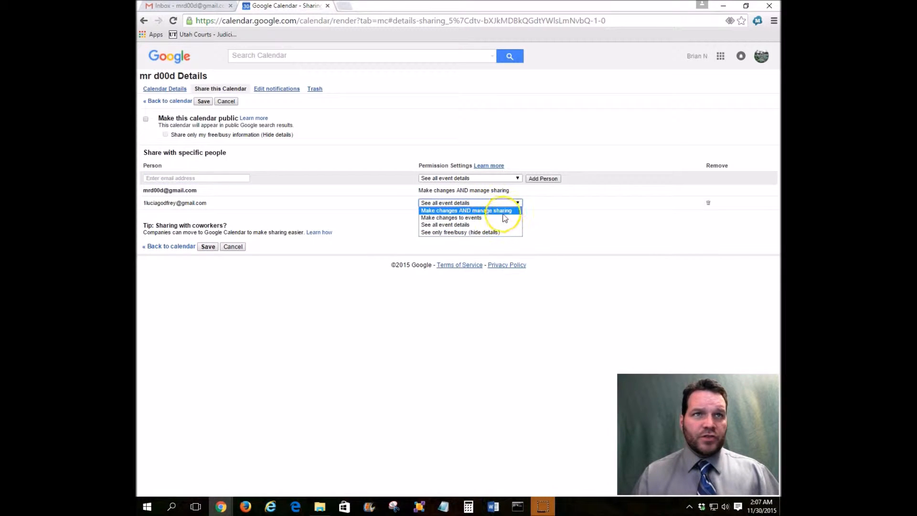
click(572, 222)
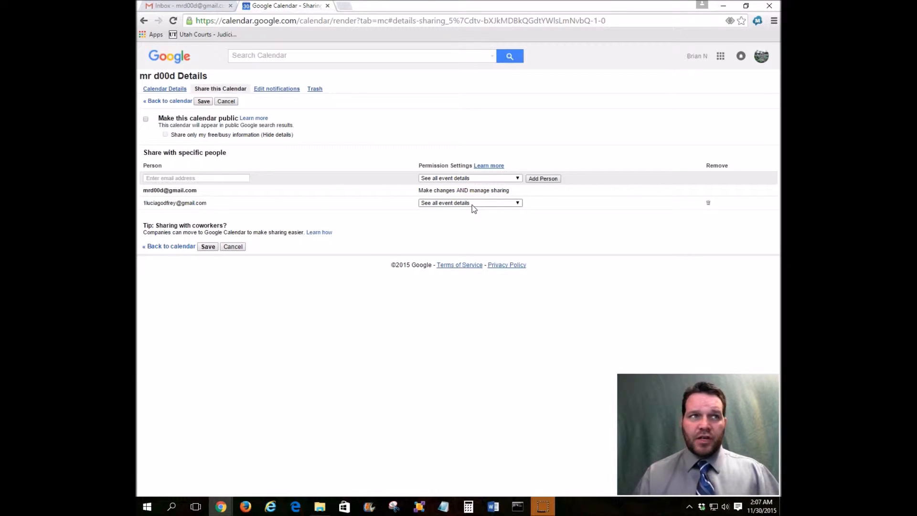
click(478, 232)
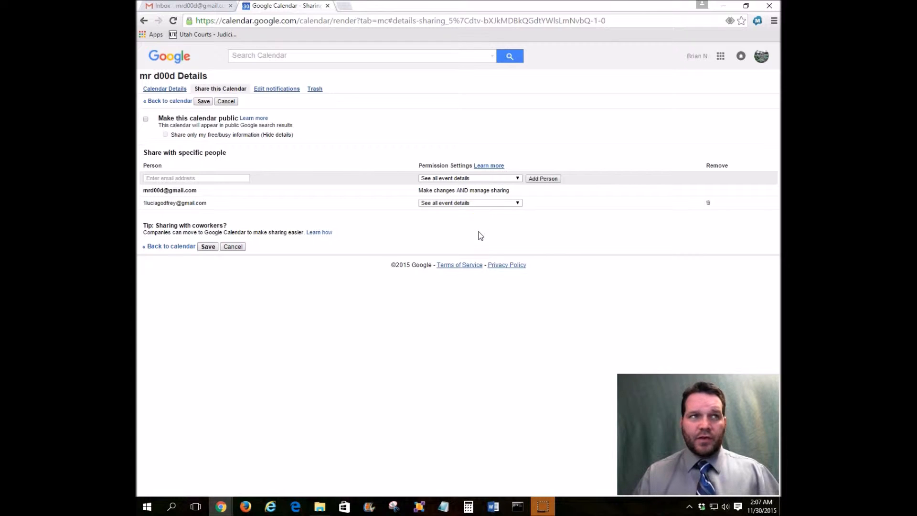
click(213, 248)
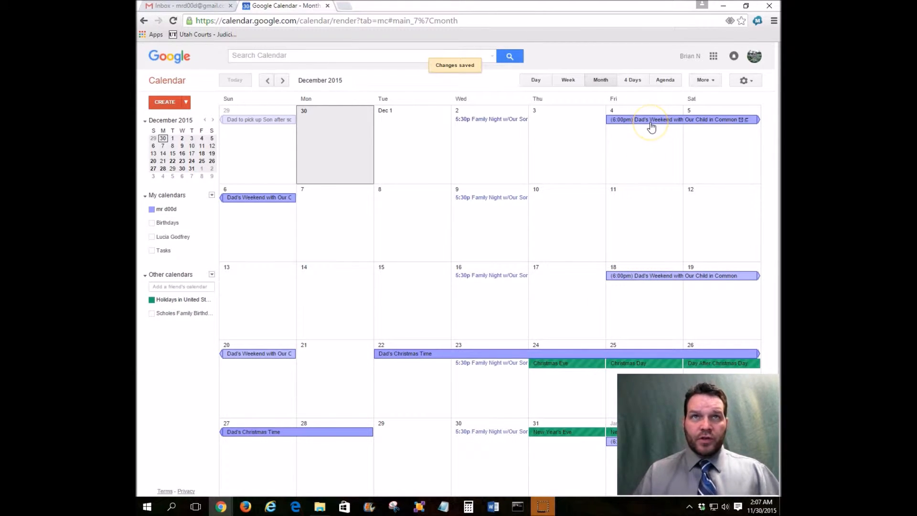
- Open the December 18 "Dad's Weekend with Our Child in Common" event, review its end time and notification settings, and save it
click(678, 277)
click(738, 259)
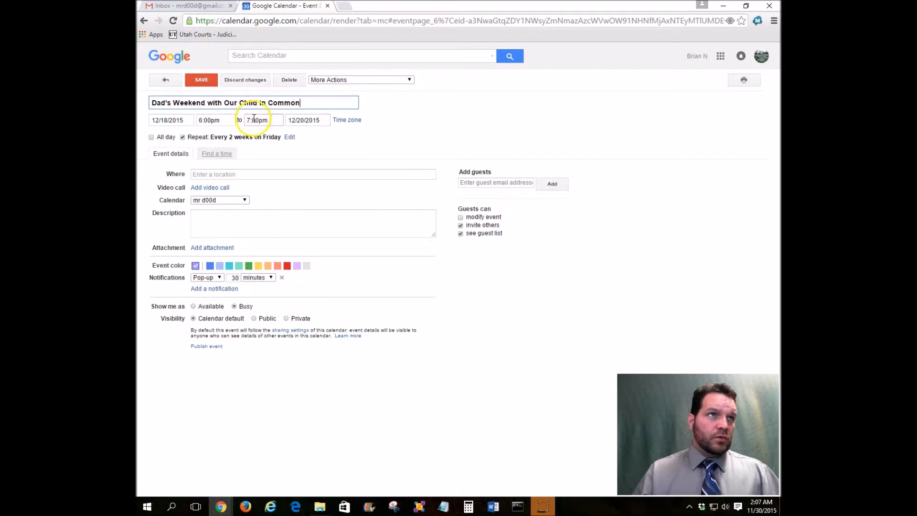
click(279, 120)
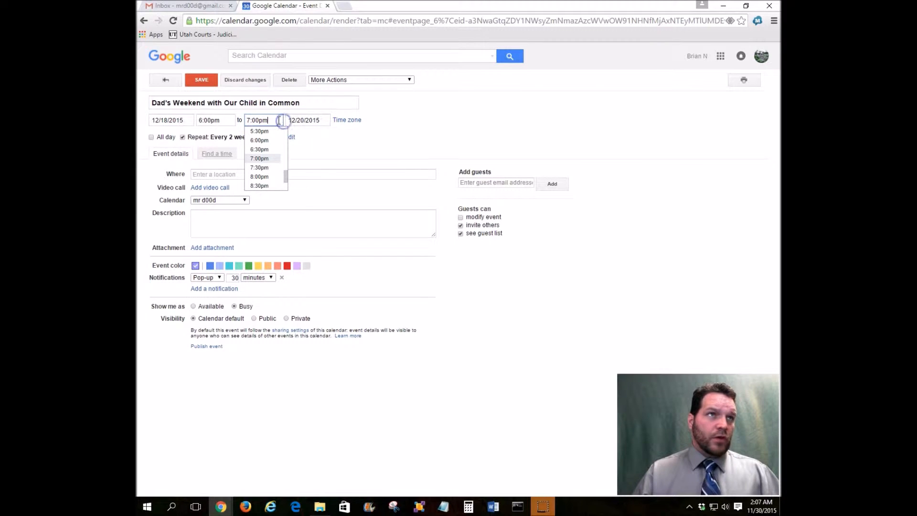
click(325, 137)
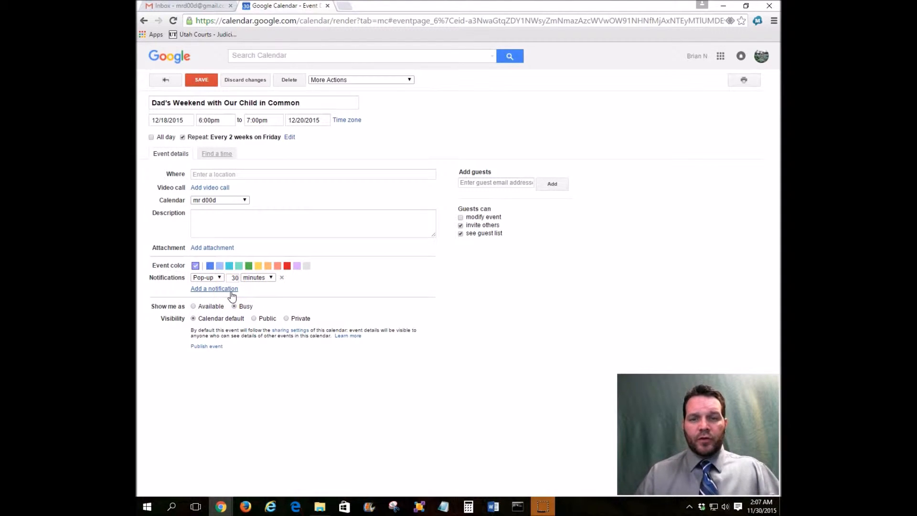
click(201, 80)
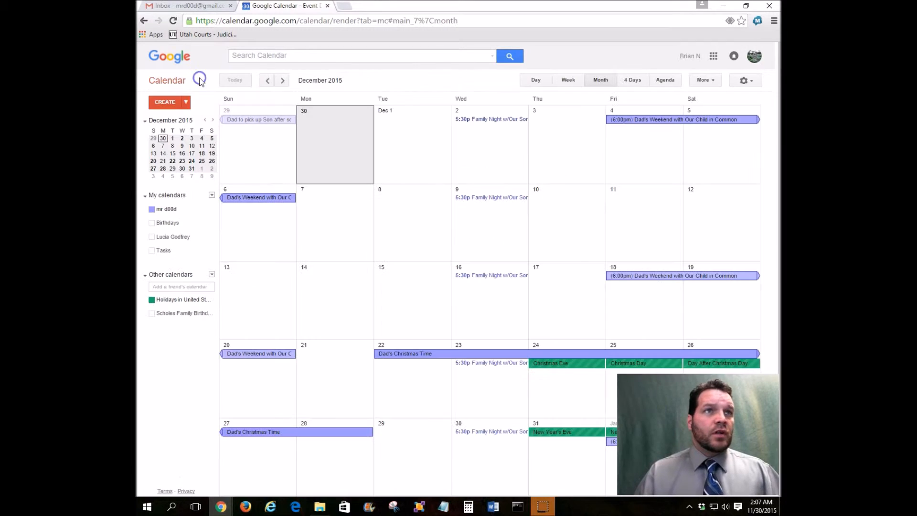
- Set the "Dad's Christmas Time" event to run from 12/25/2015 to 1/3/2016 and save it, sending updates to the existing guests
click(407, 357)
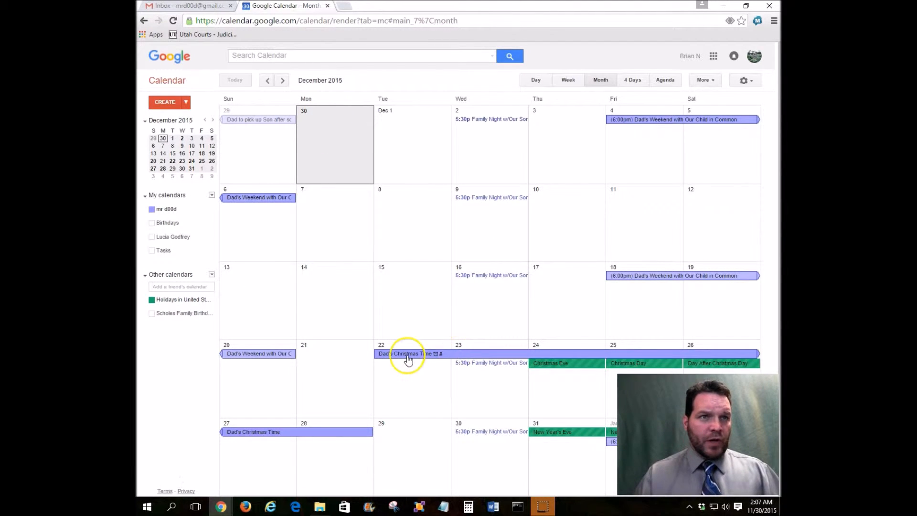
click(469, 341)
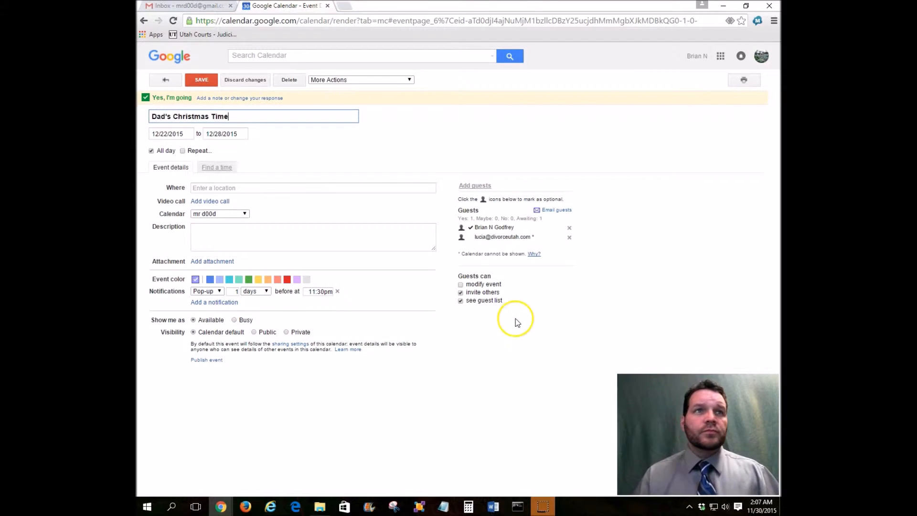
click(177, 134)
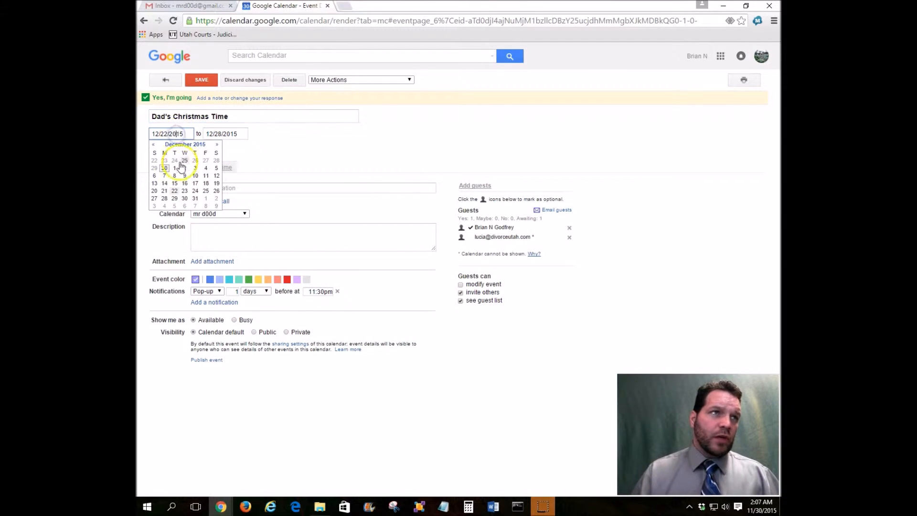
click(206, 192)
click(228, 134)
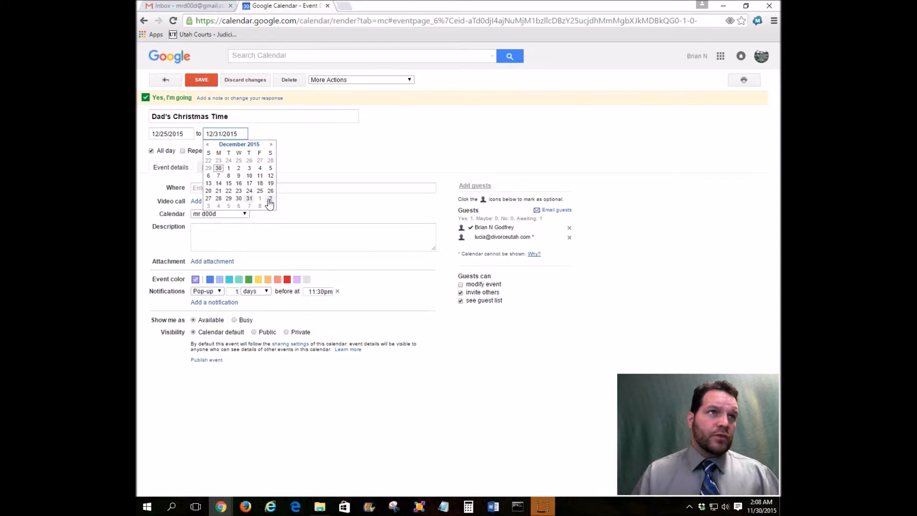
click(209, 207)
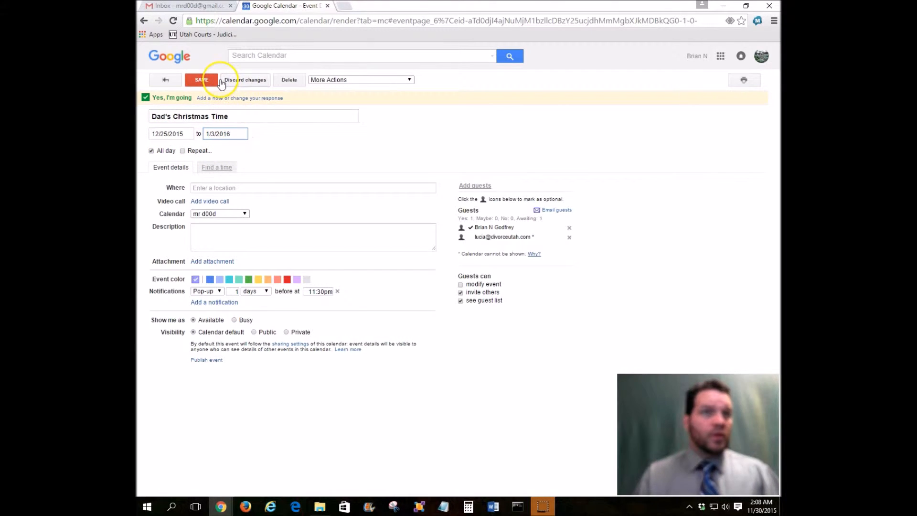
click(206, 81)
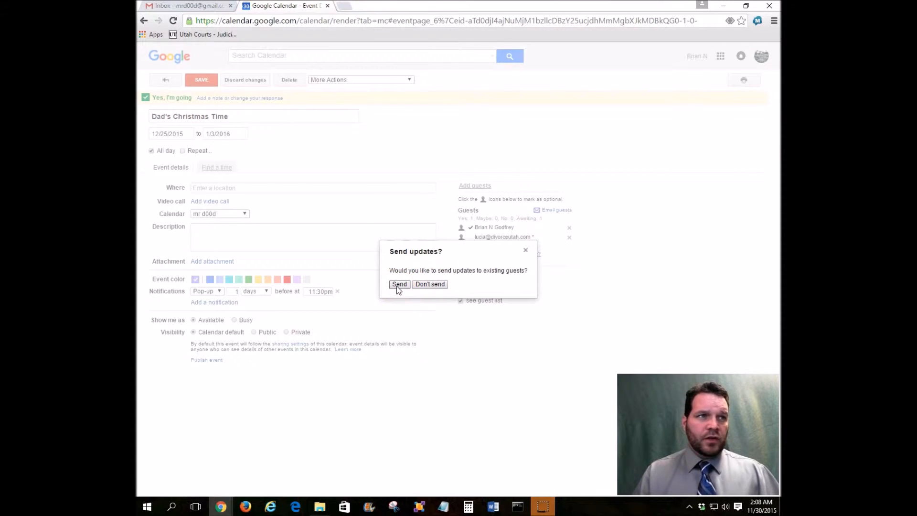
click(399, 285)
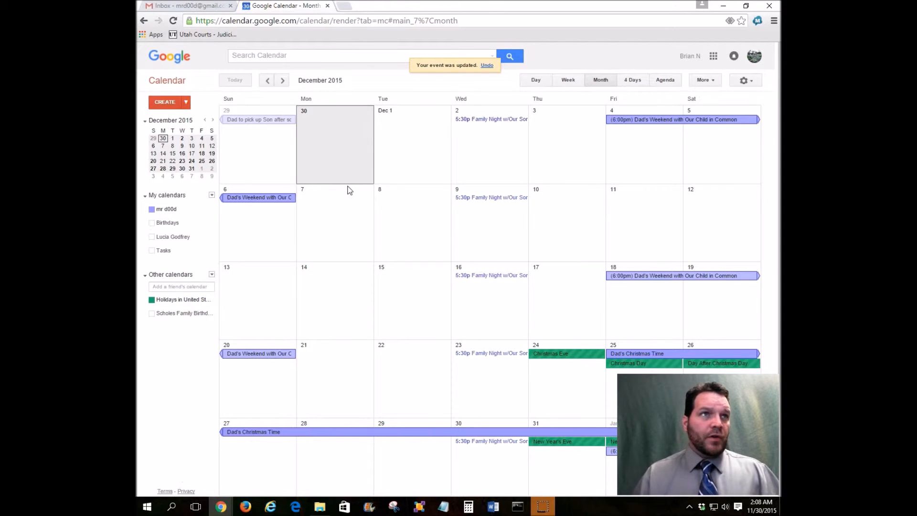
- Reopen the primary calendar's sharing settings, examine where further people are added, and save without adding anyone
click(212, 209)
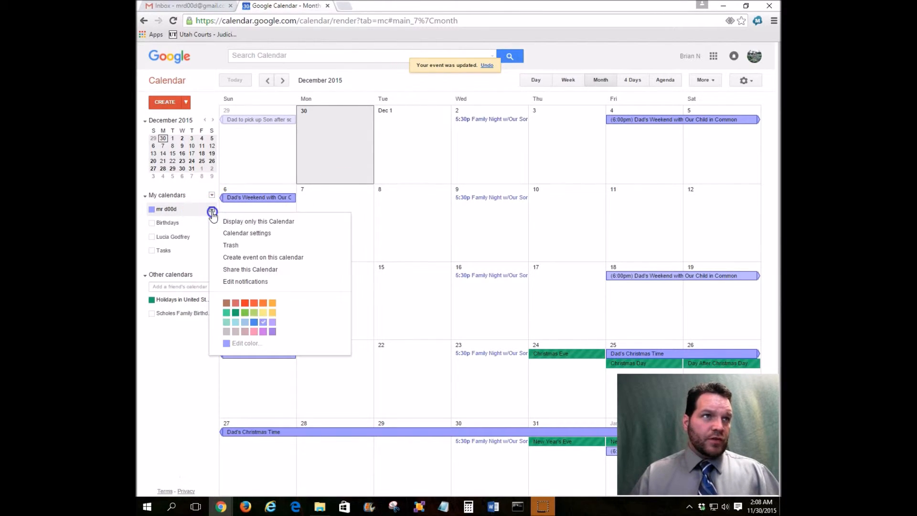
click(246, 271)
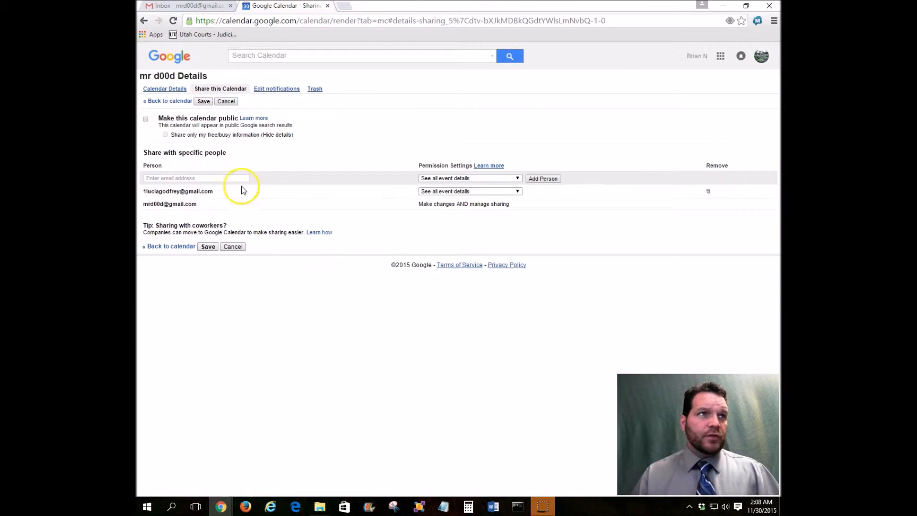
click(227, 179)
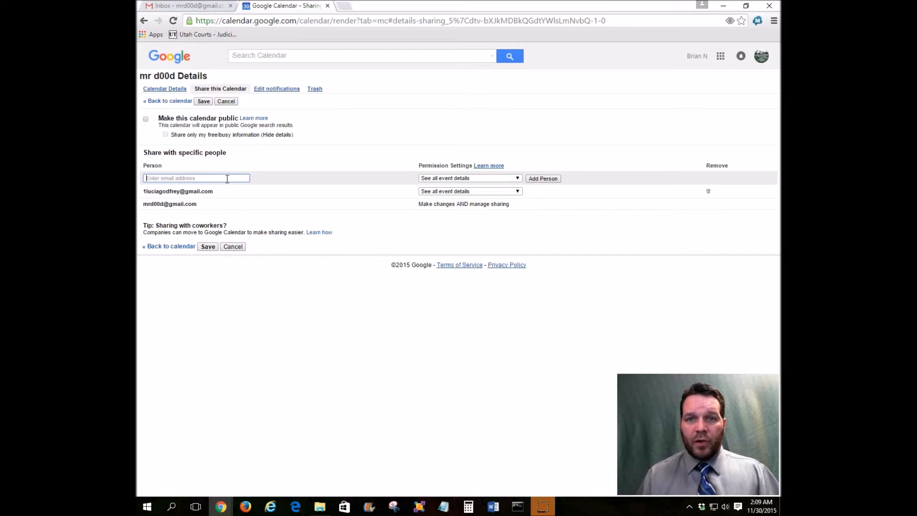
click(228, 179)
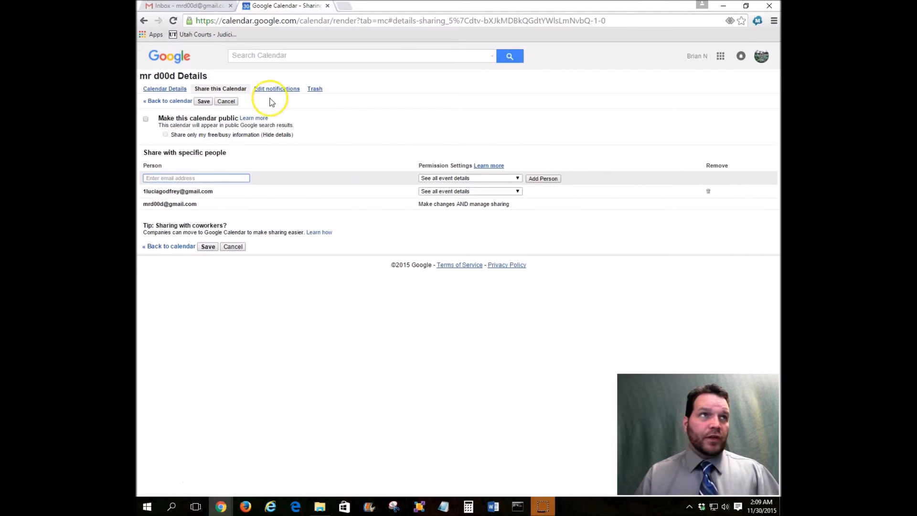
click(203, 102)
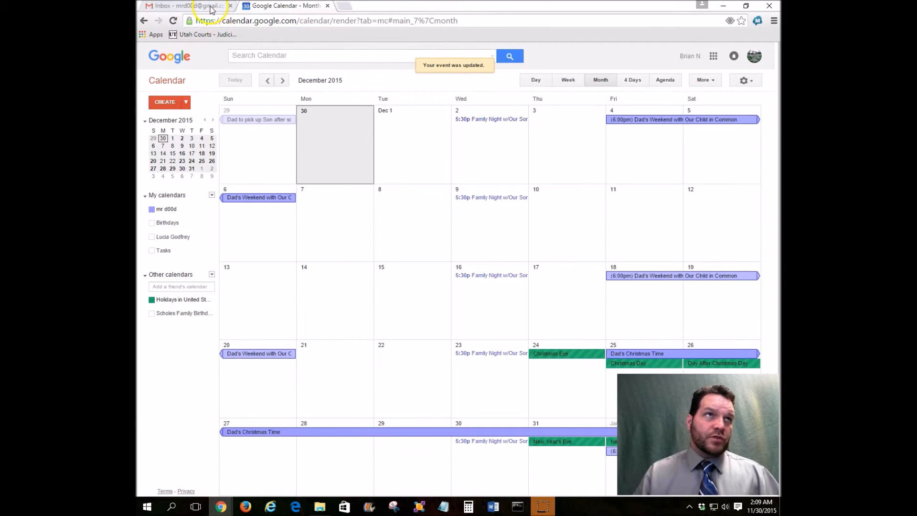
click(210, 7)
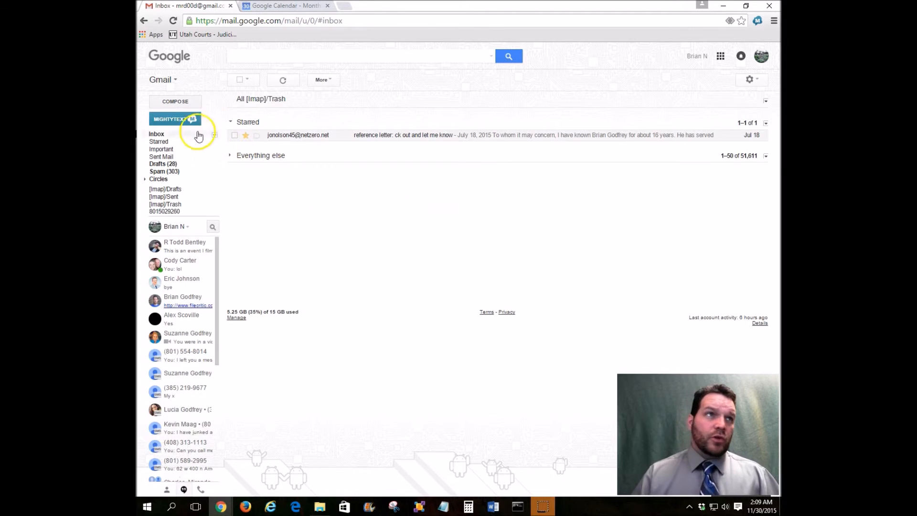
click(175, 101)
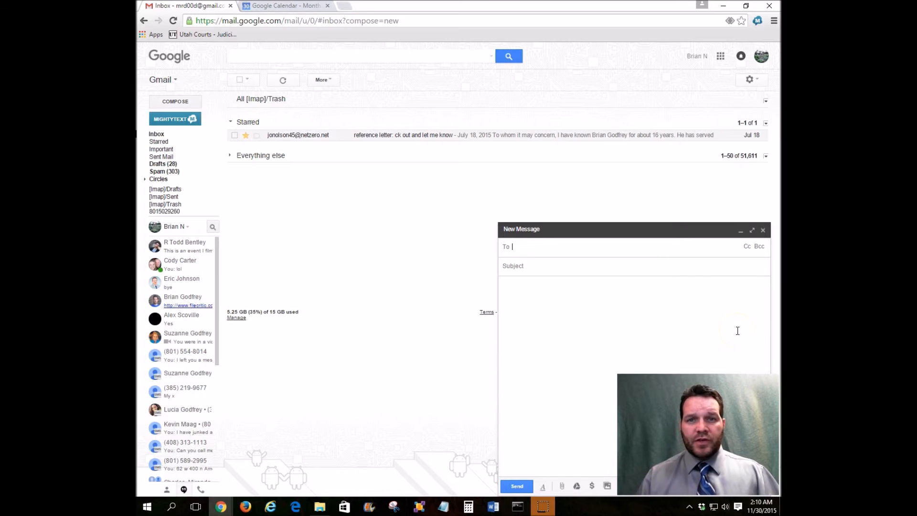
click(763, 230)
click(310, 9)
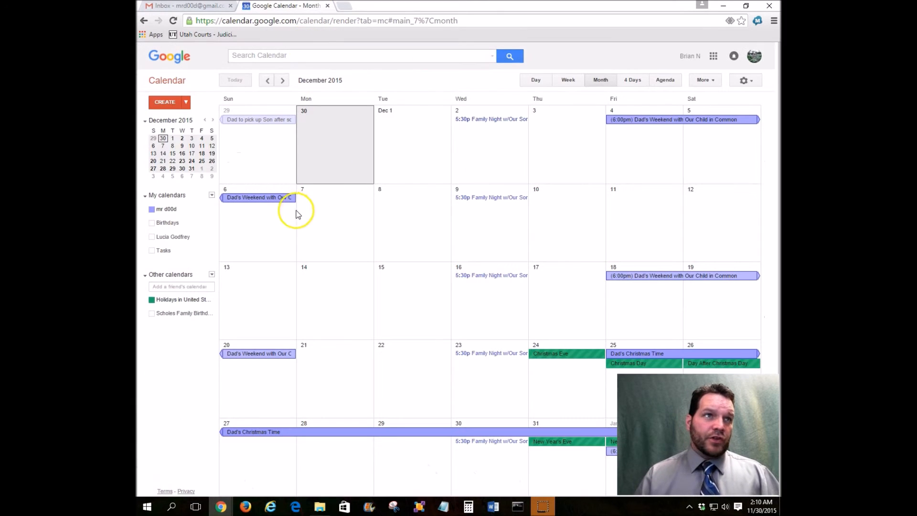
- Open the December 9 "Family Night w/Our Son" event for editing, review its description and location fields, and save it
click(484, 201)
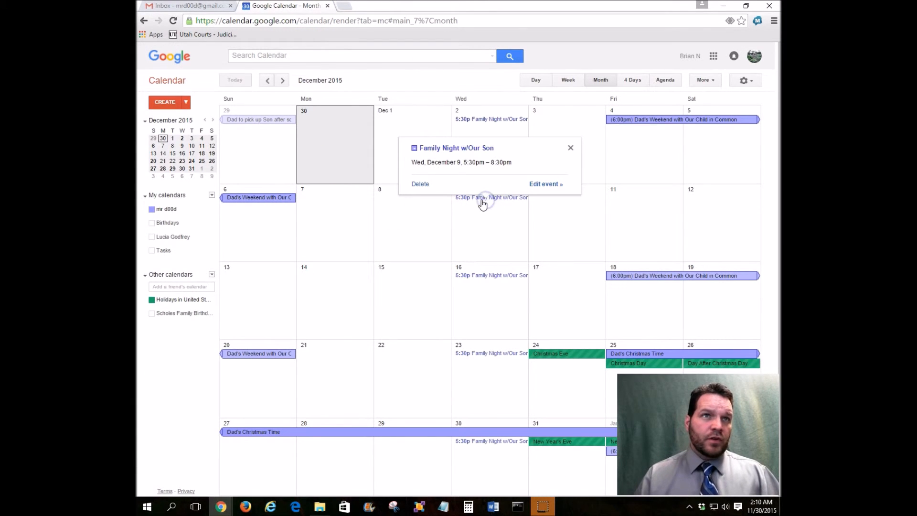
click(548, 186)
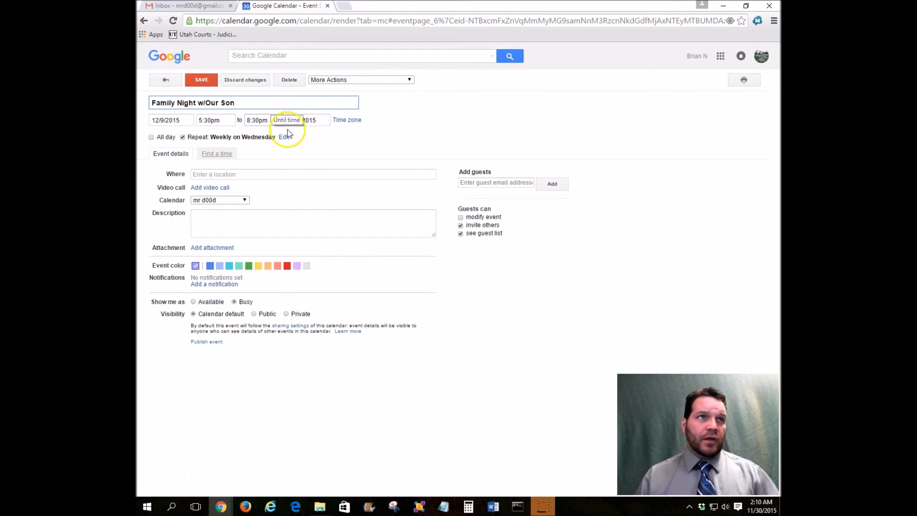
click(316, 234)
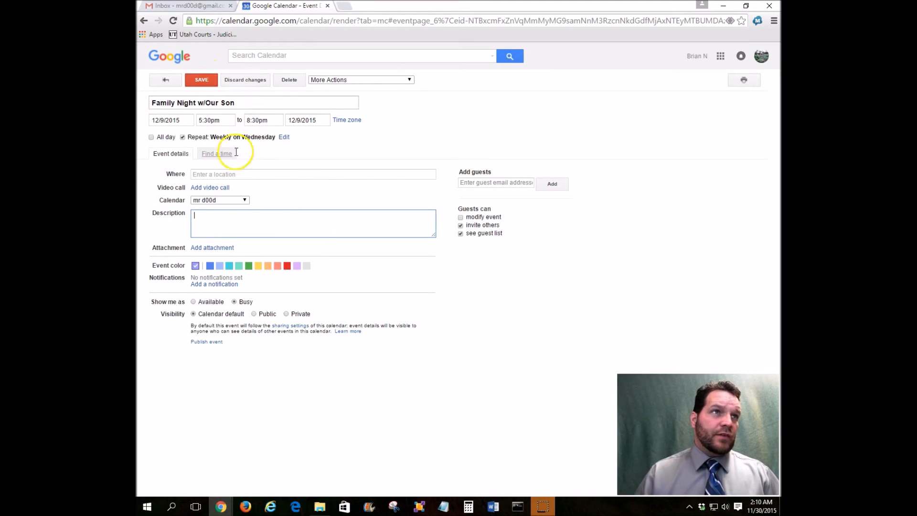
click(248, 175)
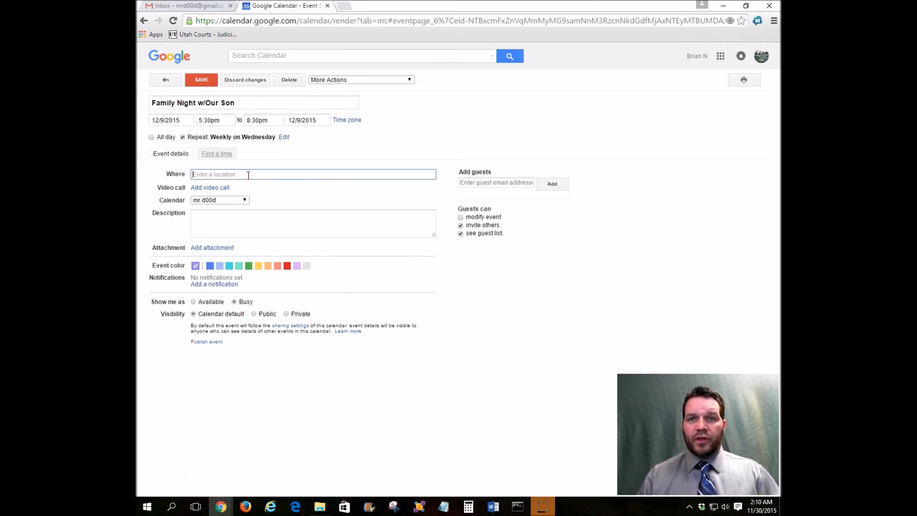
click(258, 177)
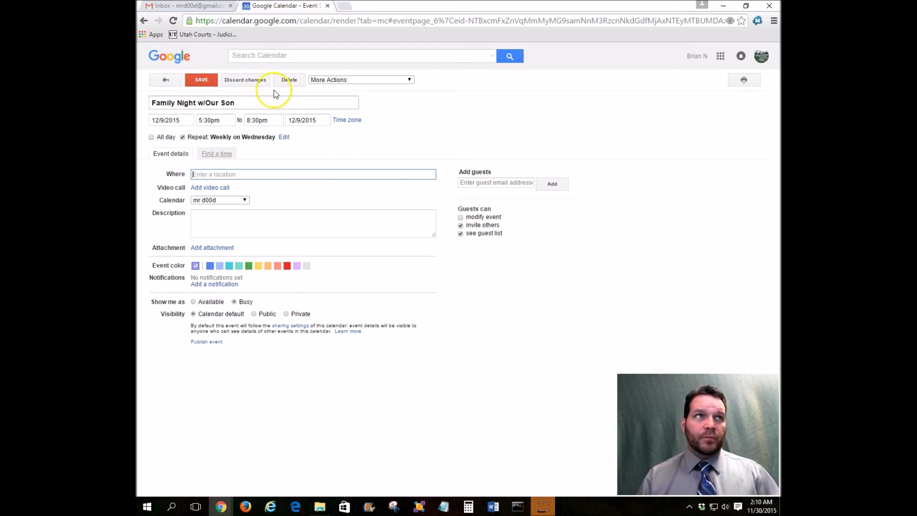
click(203, 80)
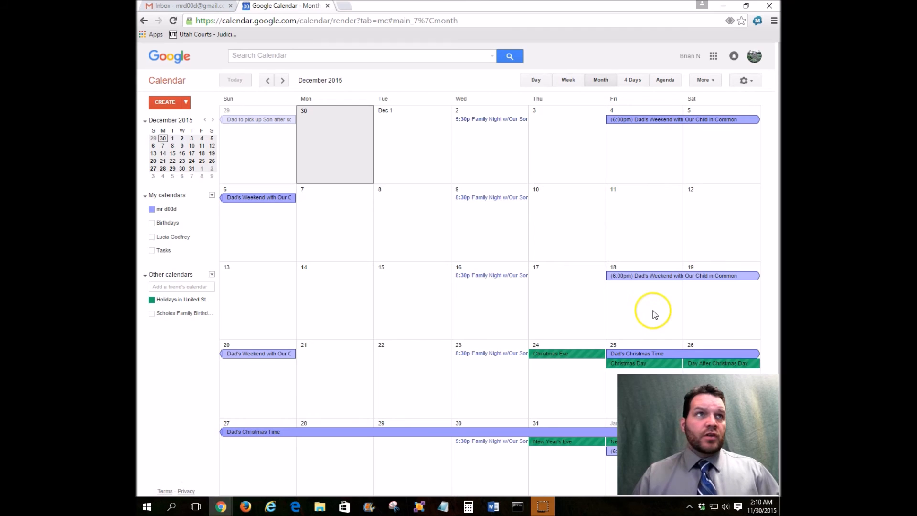
click(191, 6)
click(268, 5)
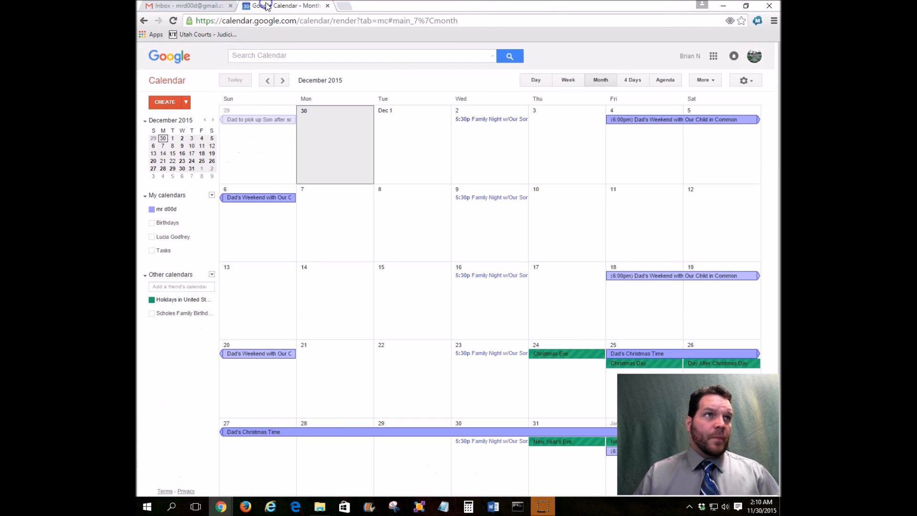